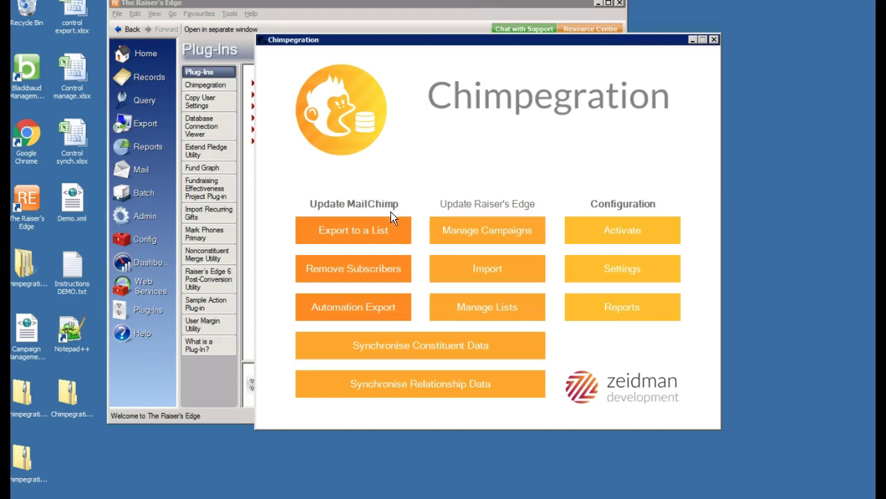
Start an export to MailChimp and choose Synch Demo as the target list.
click(343, 234)
click(572, 121)
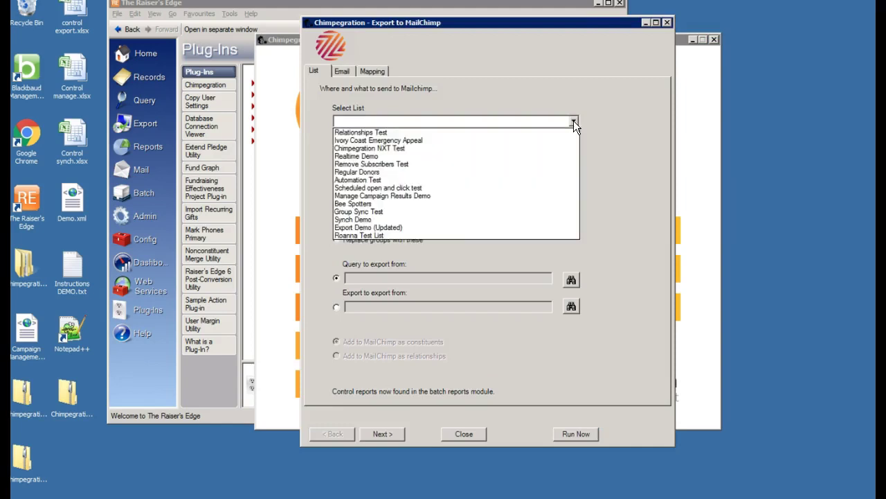
click(386, 218)
Assign the exported records to the Tennis group within the "Send me information about" grouping.
click(460, 166)
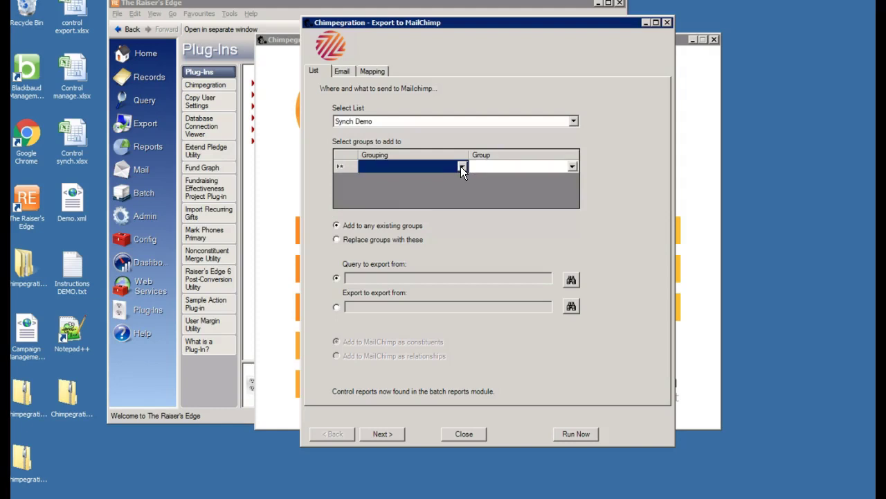
click(462, 166)
click(449, 177)
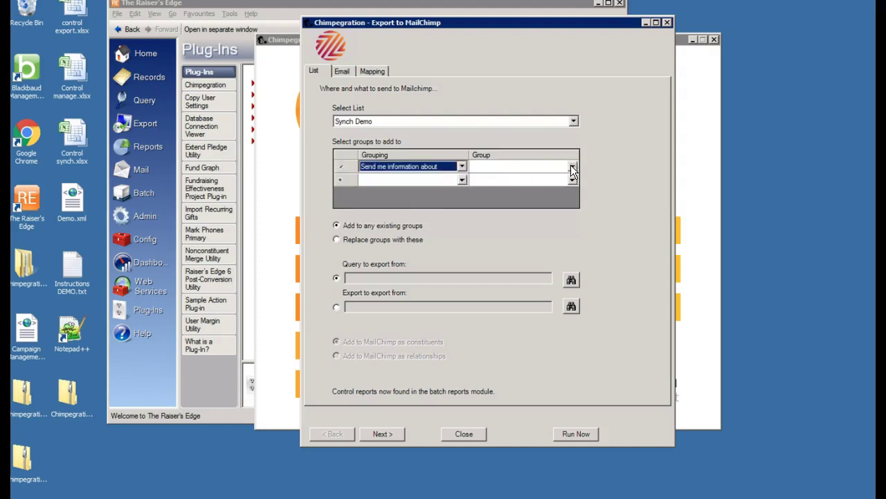
click(572, 167)
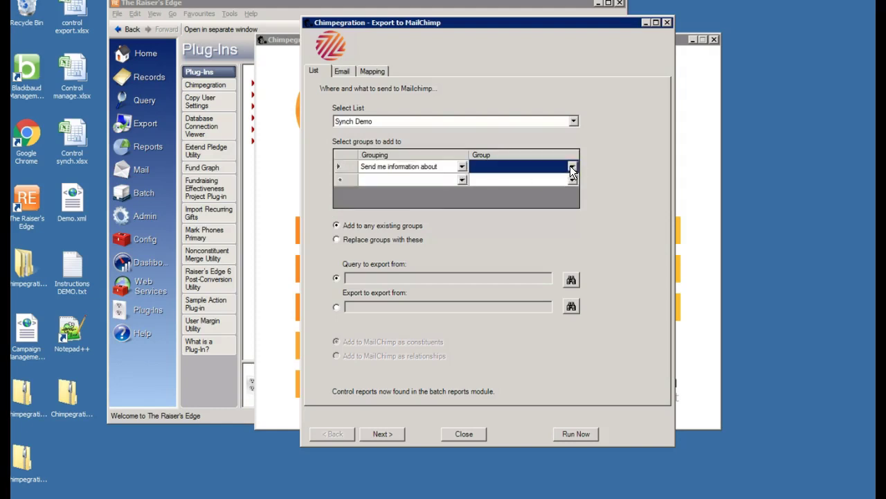
click(572, 166)
click(533, 178)
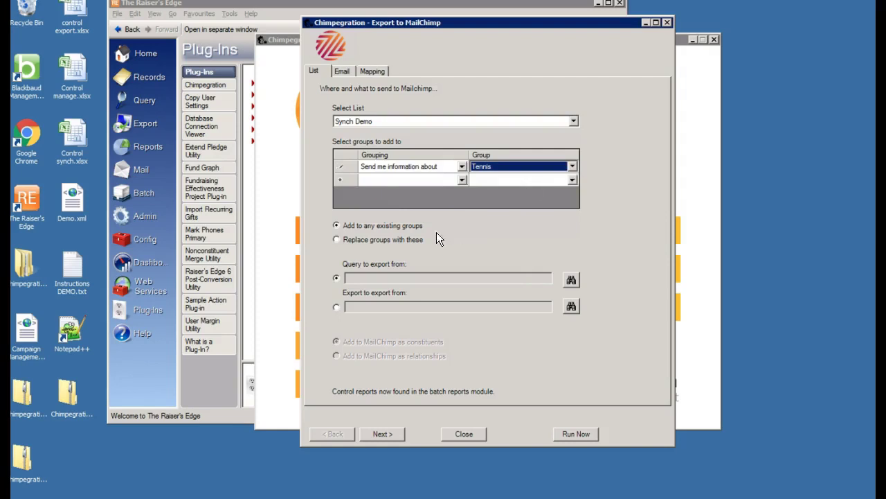
Choose the MailChimp Demo query as the source of the records to export.
click(571, 279)
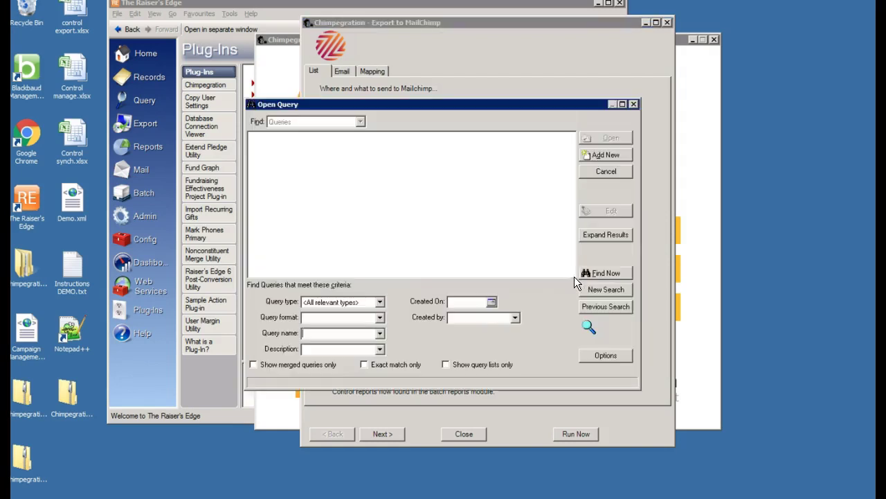
click(609, 273)
double_click(369, 242)
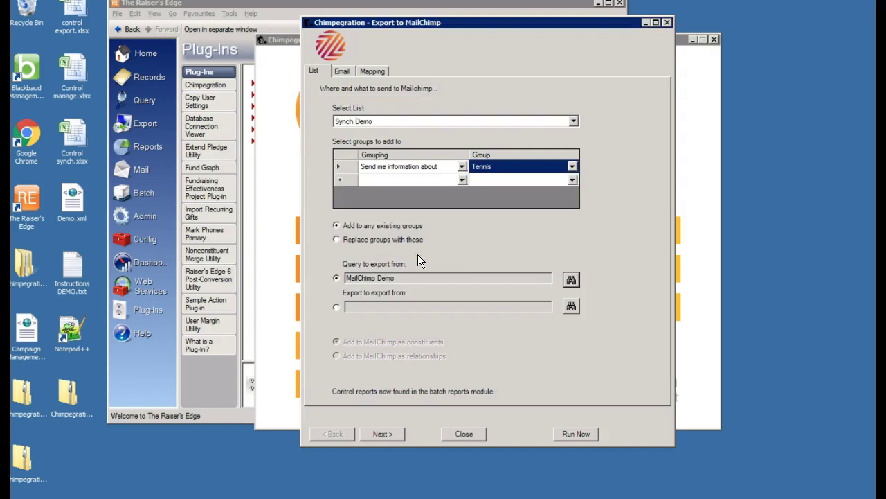
Map Preferred Email Number to Email Address and Constituent ID to ConId, and close the export without running it.
click(342, 70)
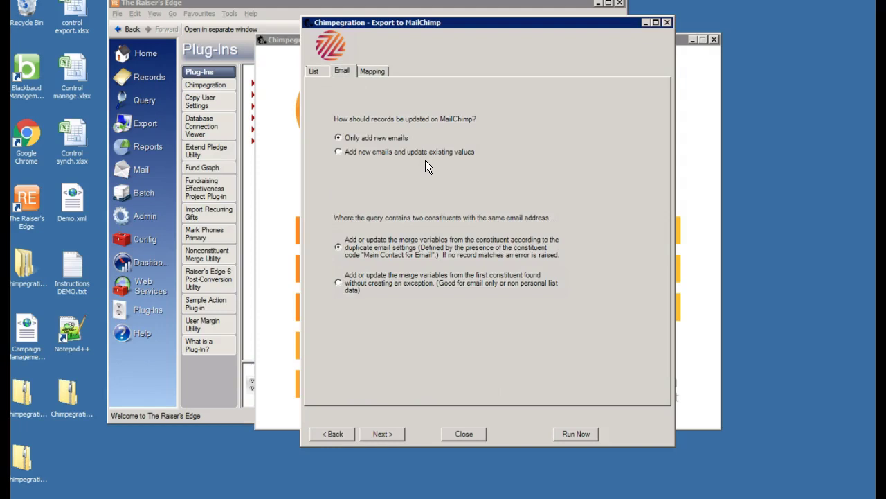
click(374, 72)
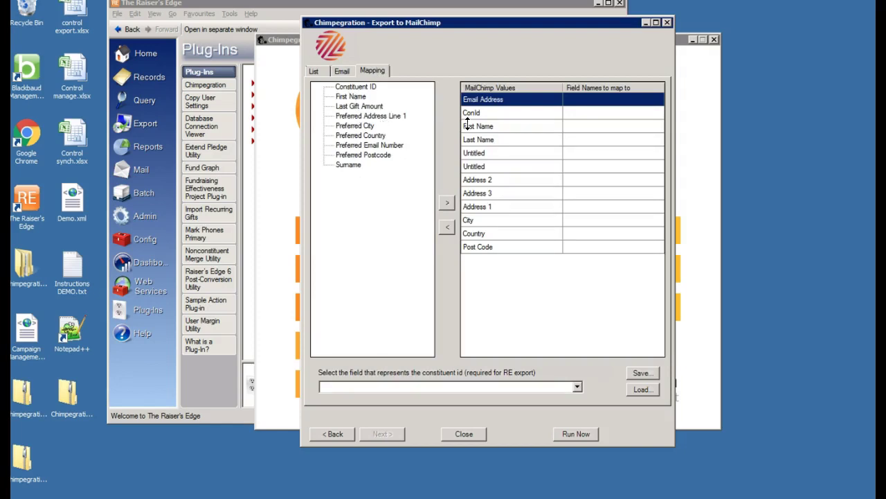
double_click(385, 145)
double_click(365, 85)
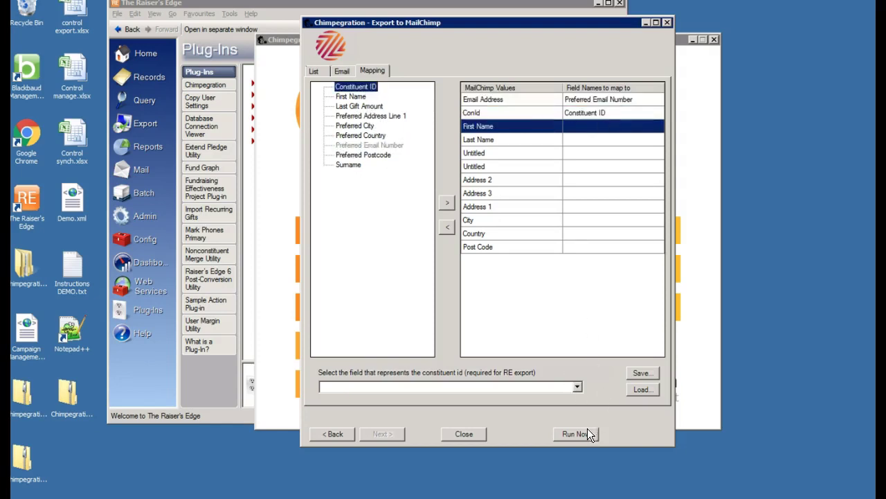
click(666, 22)
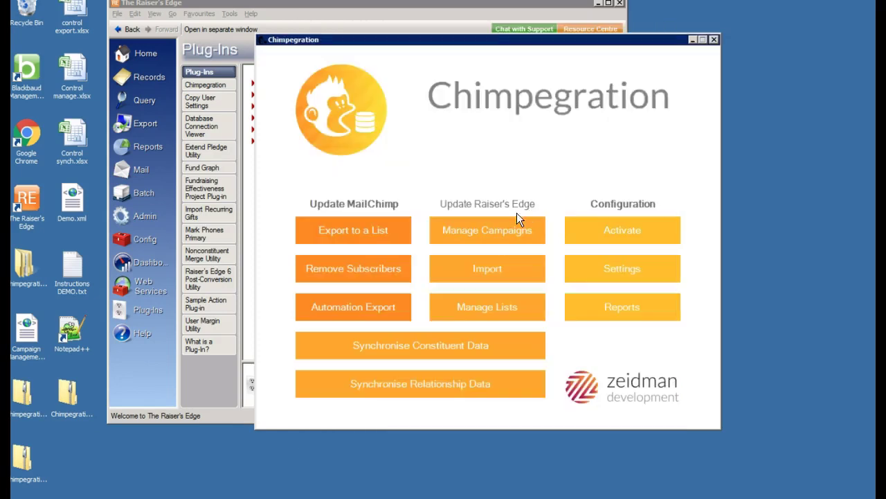
Open campaign management, select the Ivory Coast Emergency Appeal Email Campaign April 2013 and view the record matching options.
click(464, 239)
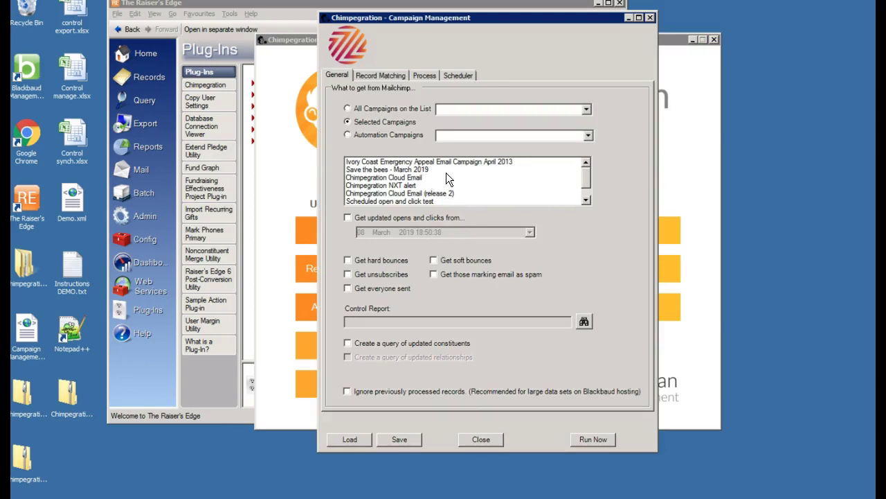
click(543, 162)
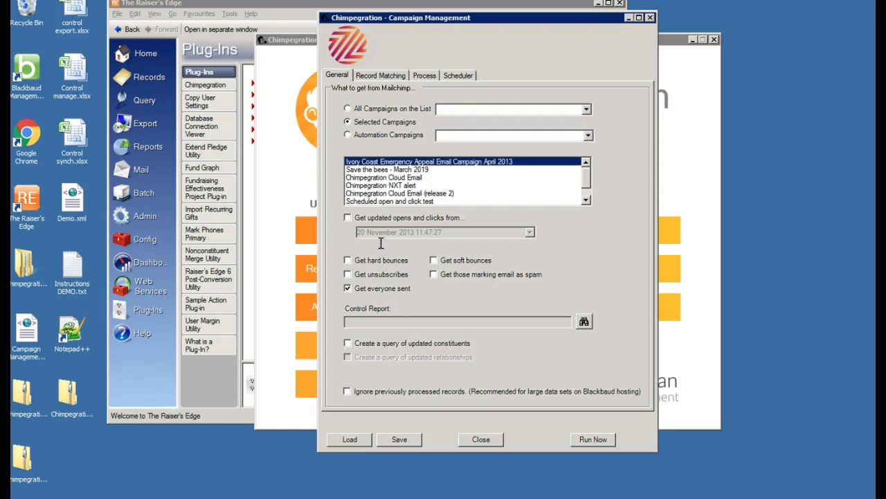
click(383, 75)
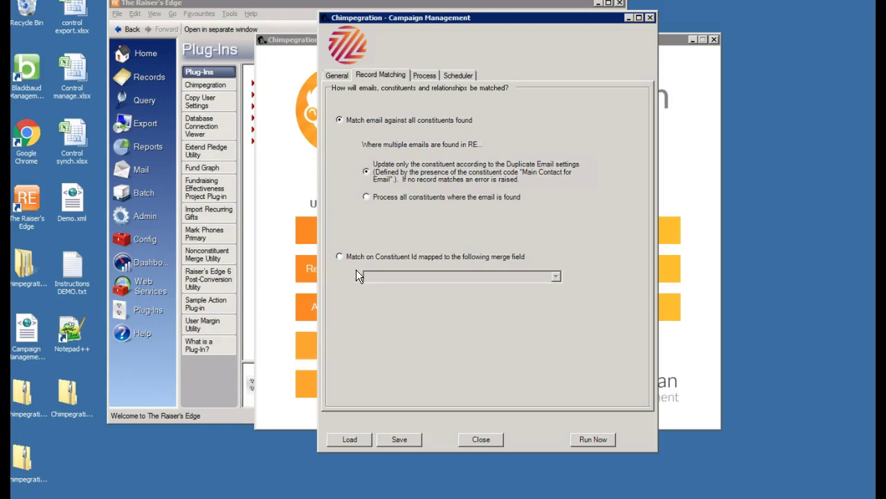
Add a completed Email action of type Newsletter with open and click history to the campaign's processes, and close campaign management.
click(425, 74)
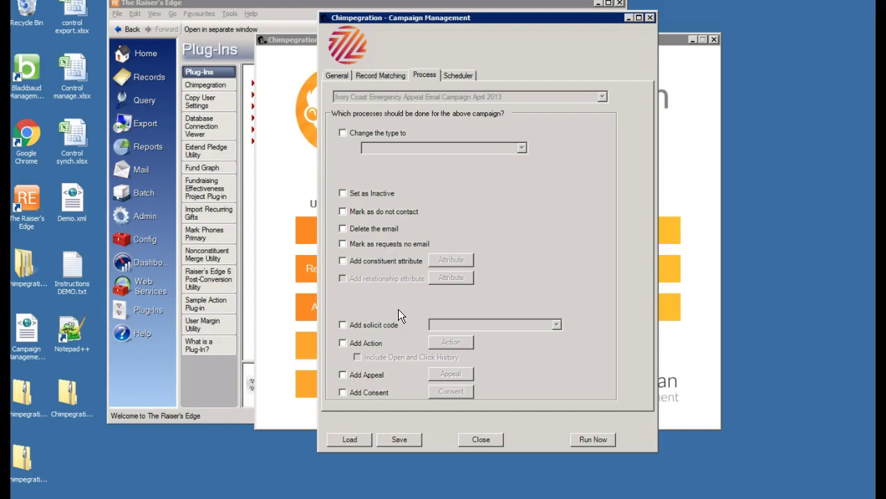
click(343, 342)
click(460, 341)
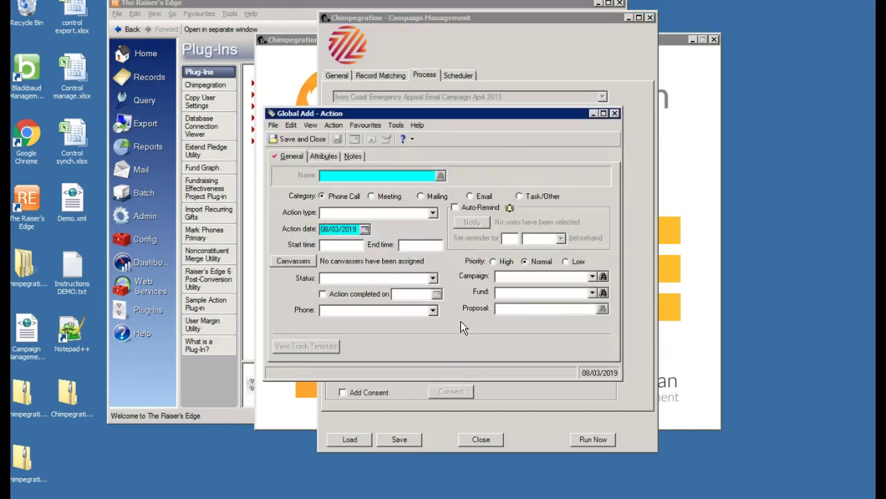
click(470, 196)
click(437, 214)
click(412, 224)
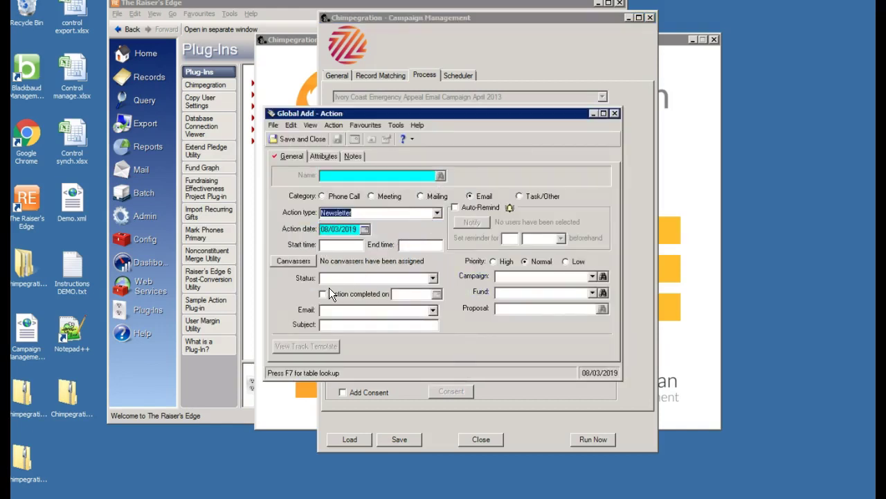
click(323, 294)
click(301, 138)
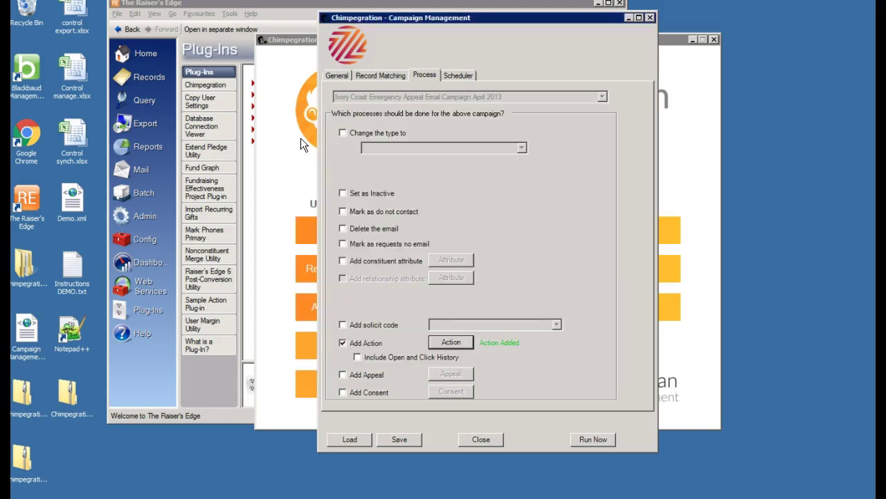
click(357, 357)
click(649, 17)
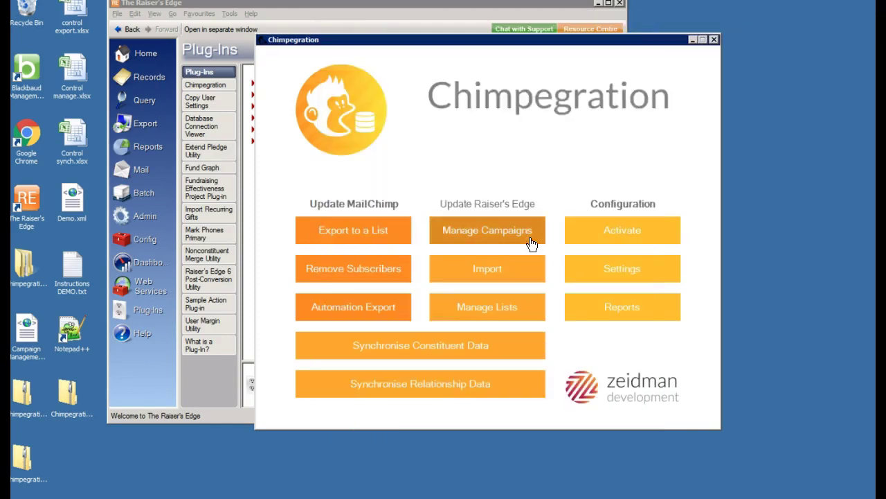
Set up subscriber removal for the Remove Subscribers Test list, matching constituent IDs on the ConsID merge field.
click(353, 272)
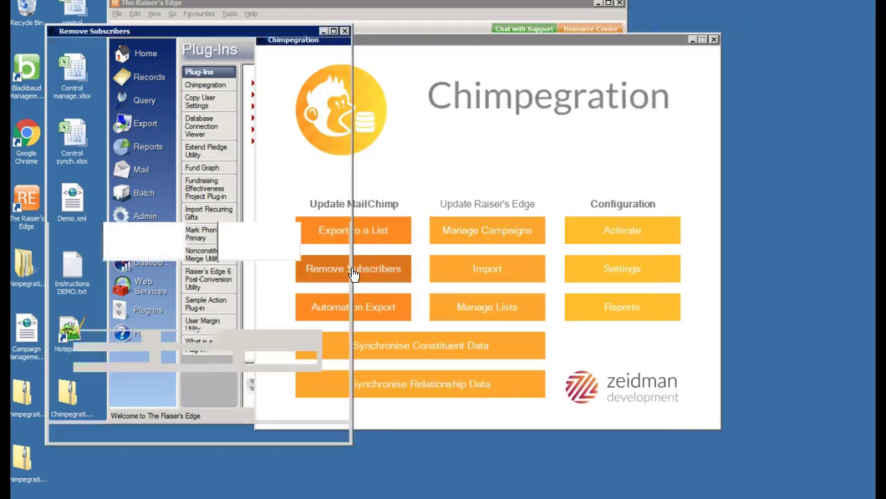
drag(278, 33, 556, 27)
click(574, 101)
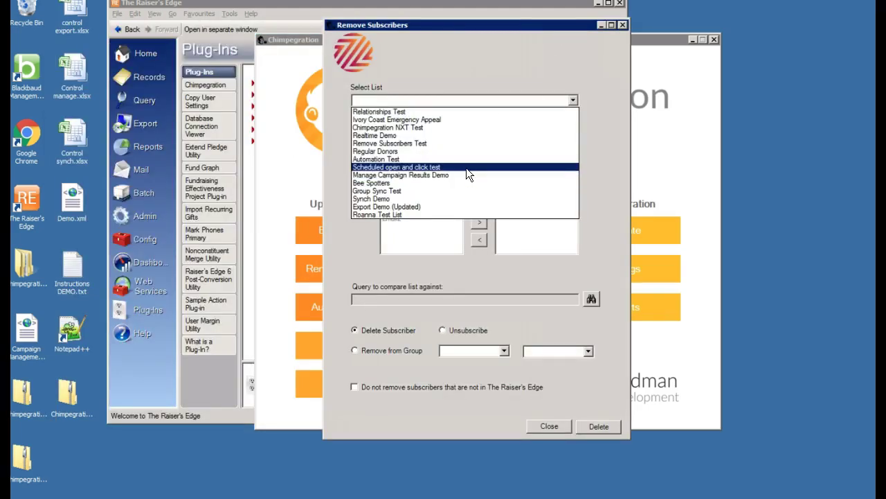
click(464, 144)
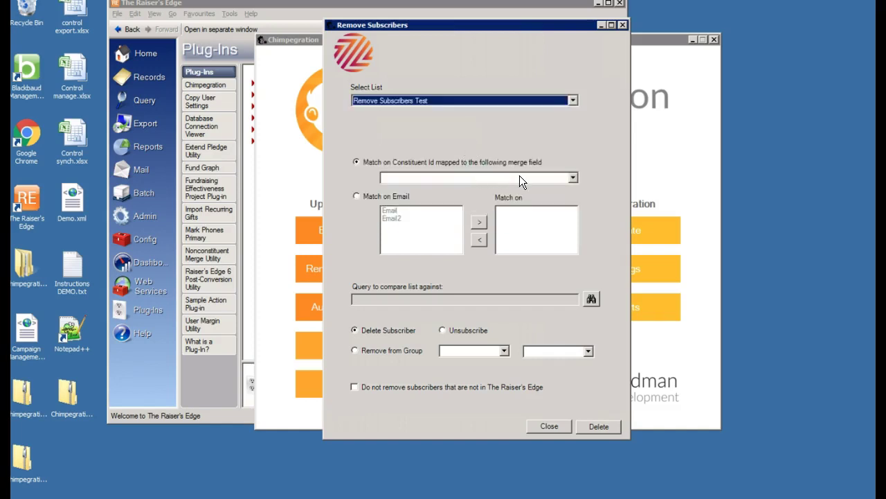
click(570, 179)
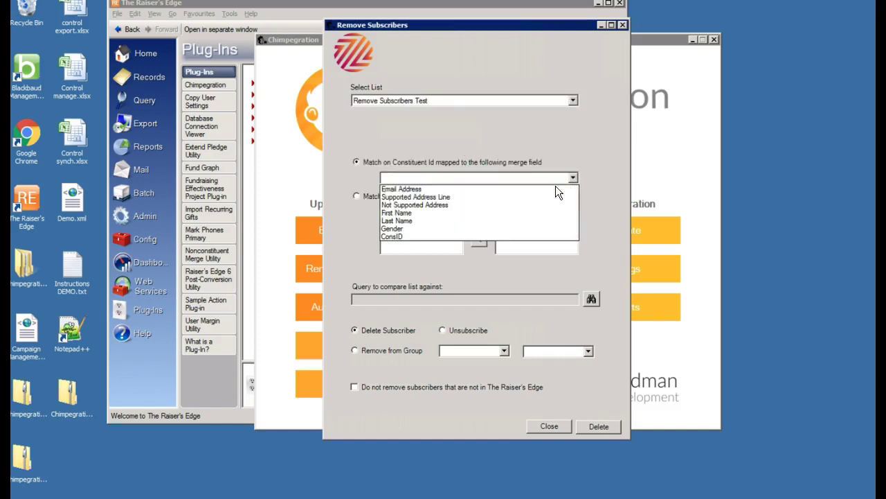
click(477, 238)
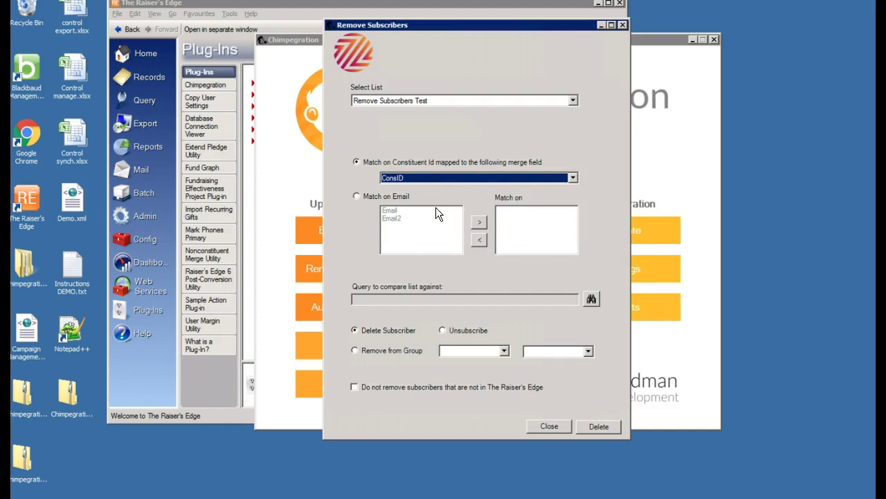
Choose the Mailchimp Demo - Remove query to compare the list against, and close subscriber removal without running it.
click(591, 299)
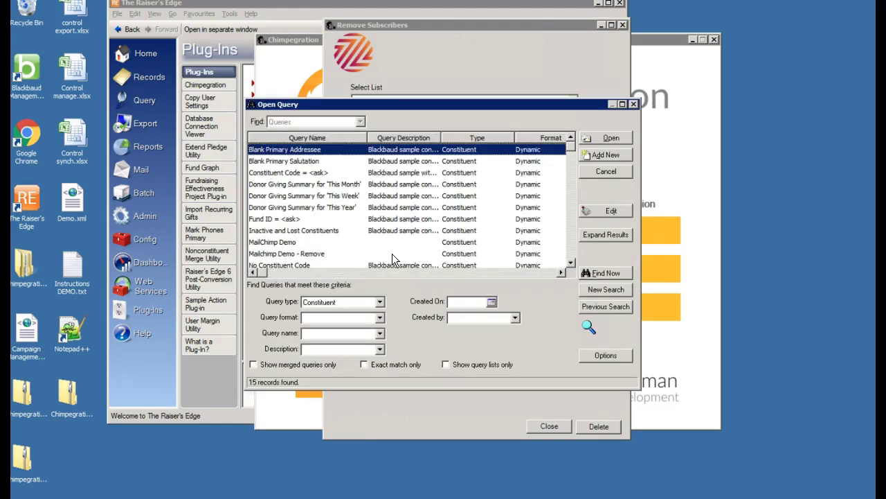
click(312, 255)
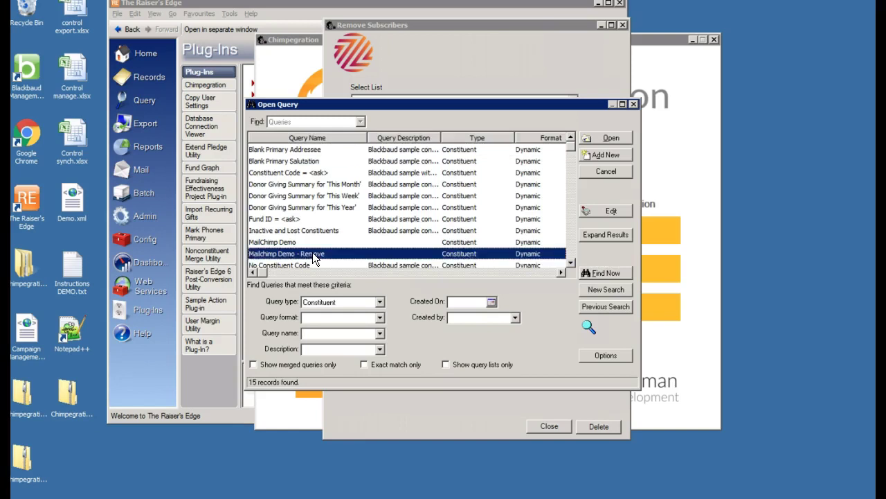
click(592, 141)
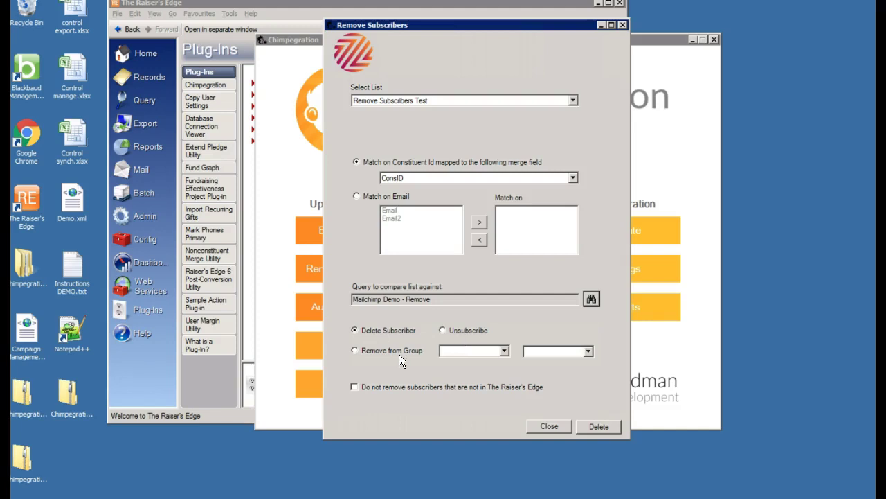
click(622, 25)
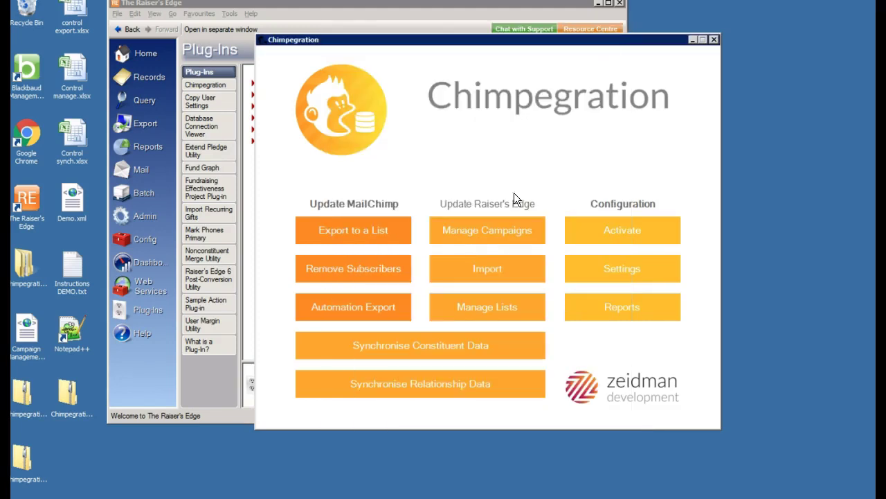
Start an automation export with the Onboarding (Automation) Campaign workflow and its "Welcome to our community" email.
click(355, 316)
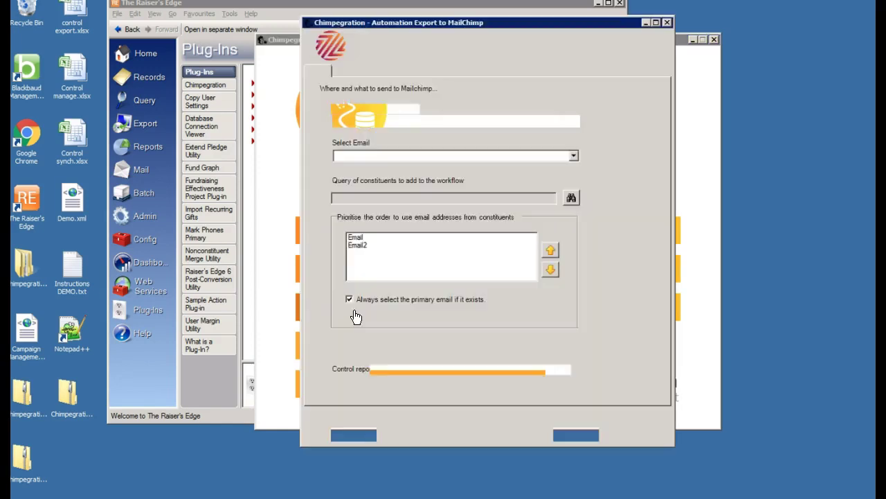
click(573, 123)
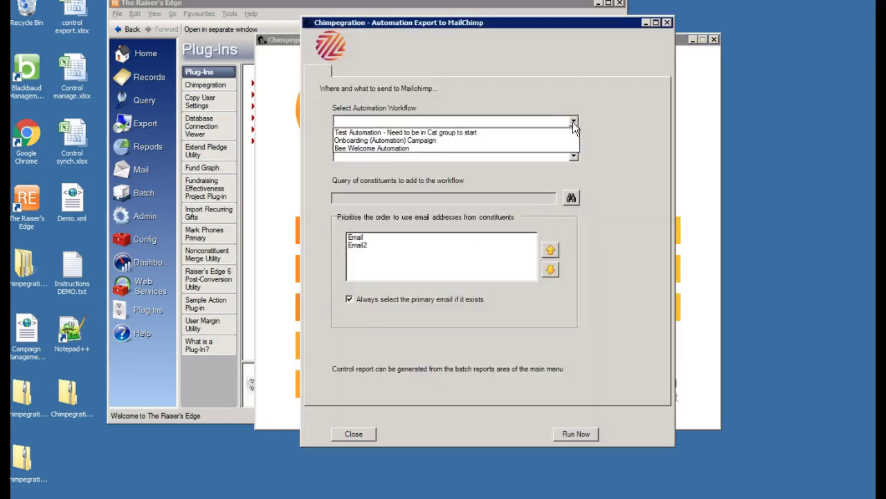
click(548, 139)
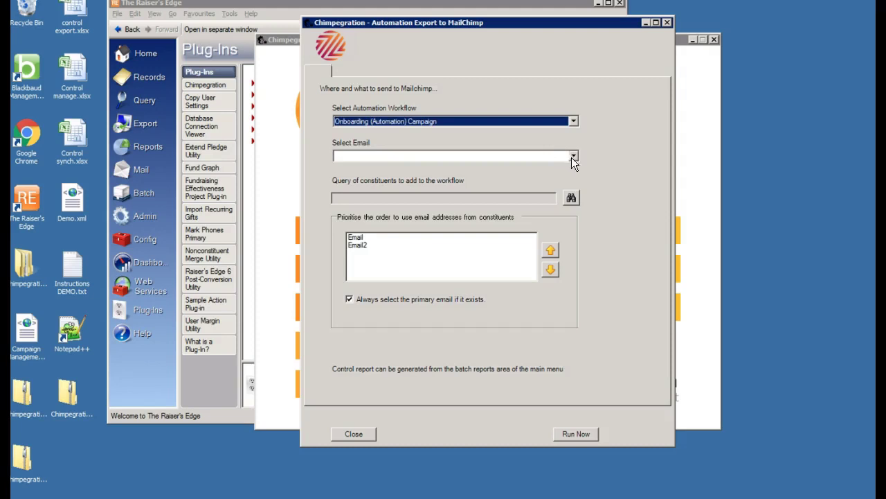
click(573, 156)
click(510, 190)
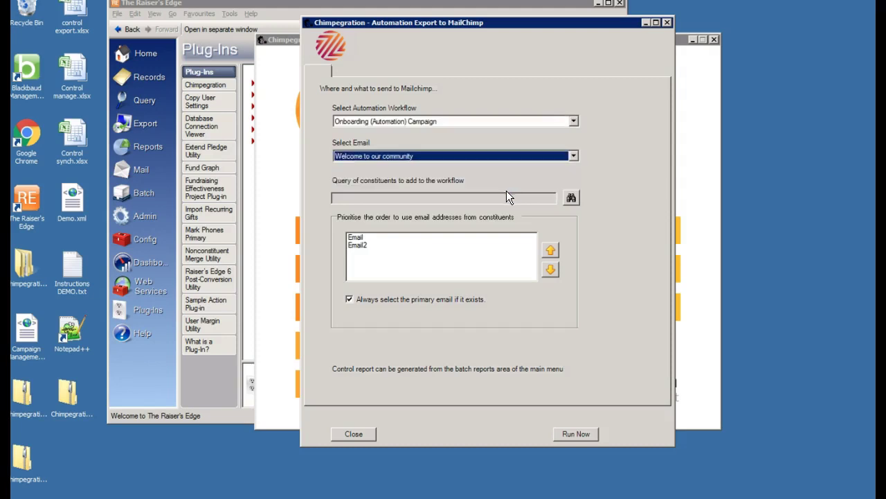
Choose the MailChimp Demo query of constituents for the workflow, and close the automation export without running it.
click(571, 199)
click(610, 272)
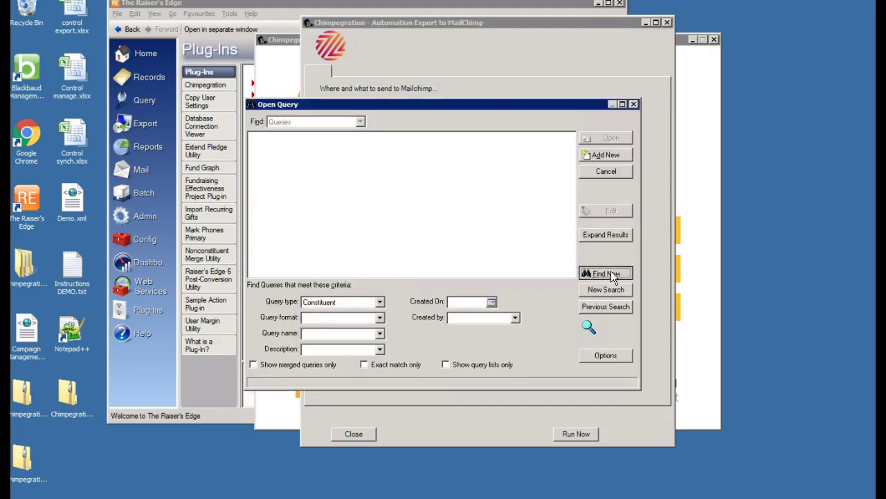
double_click(380, 243)
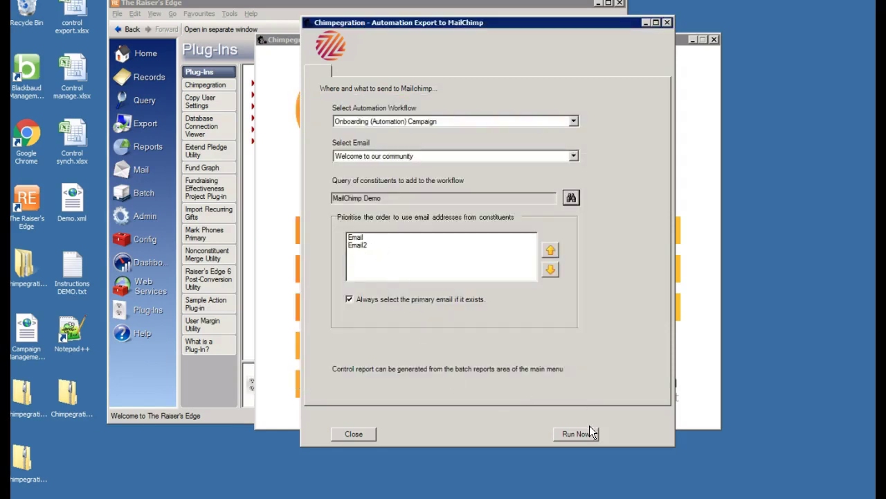
click(667, 23)
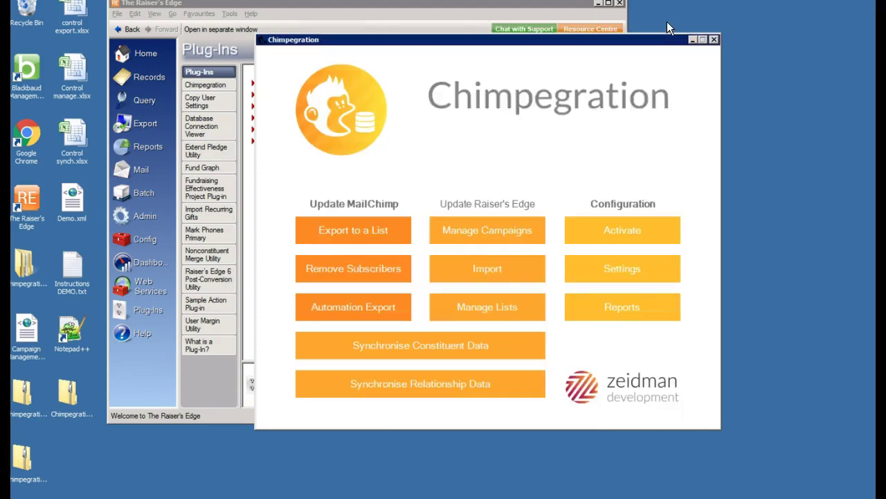
Start synchronising constituent data for the Synch Demo list and review how its MailChimp values map to Raiser's Edge fields.
click(422, 350)
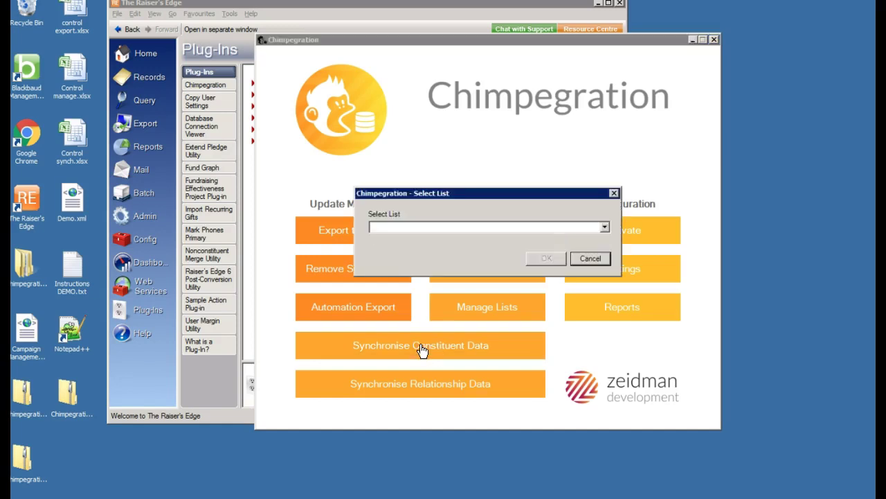
click(606, 229)
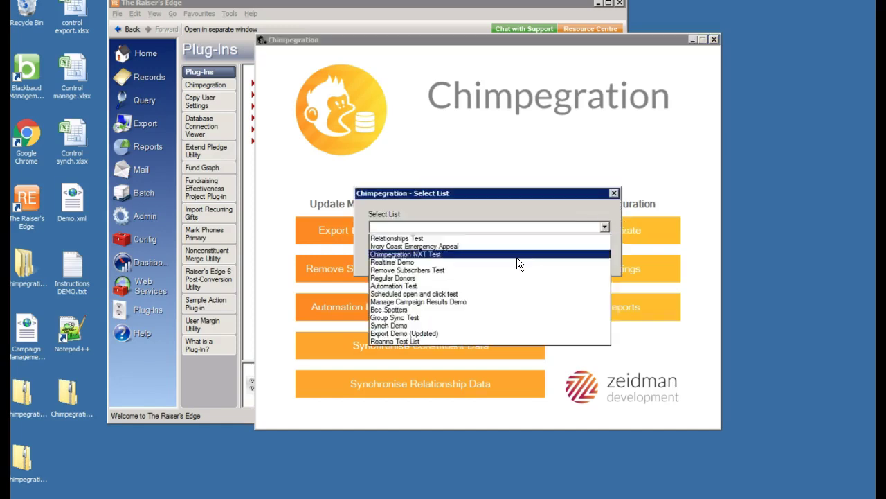
click(398, 325)
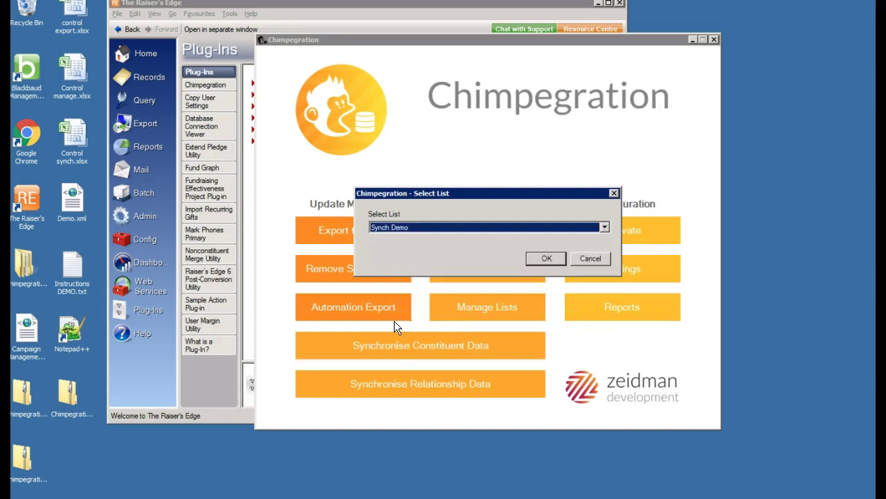
click(551, 260)
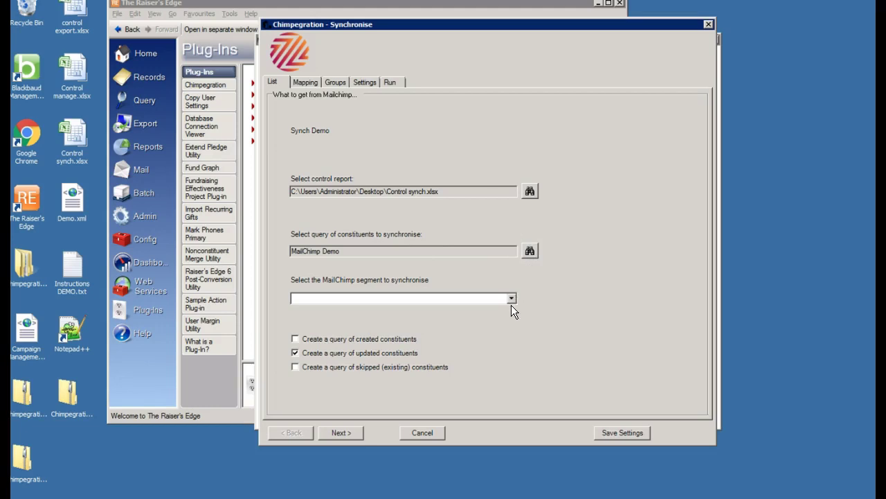
click(304, 81)
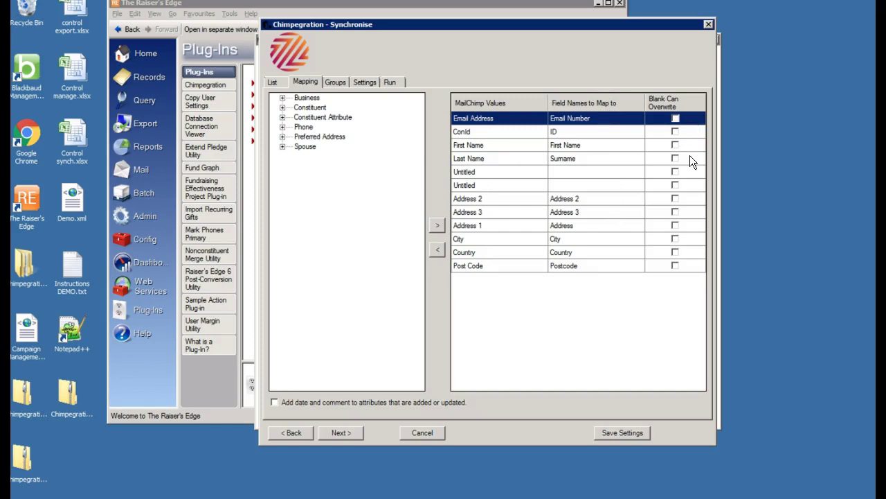
Review the group synchronisation actions, checking the mapping options of the "Send me information about" group and accepting them as they are.
click(336, 82)
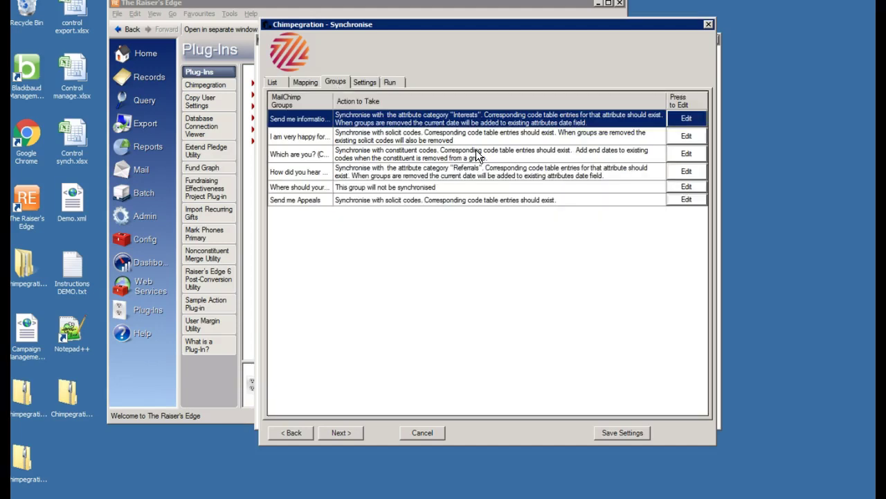
click(678, 117)
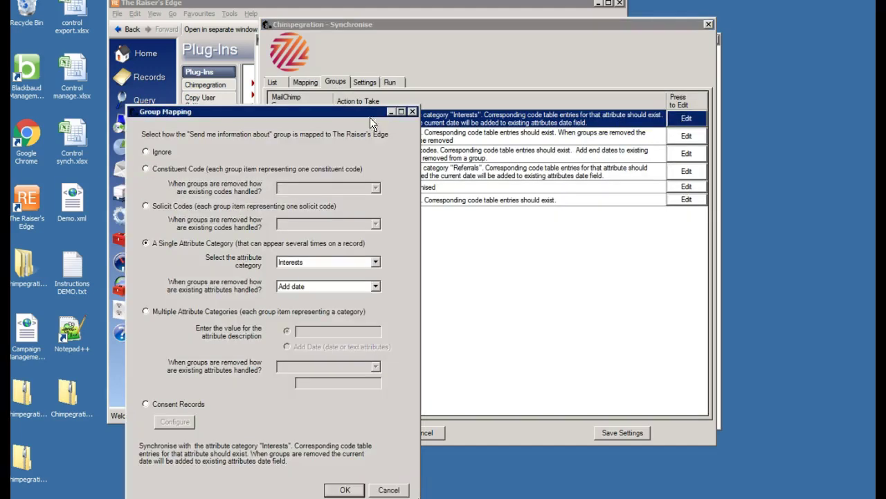
drag(359, 108, 552, 53)
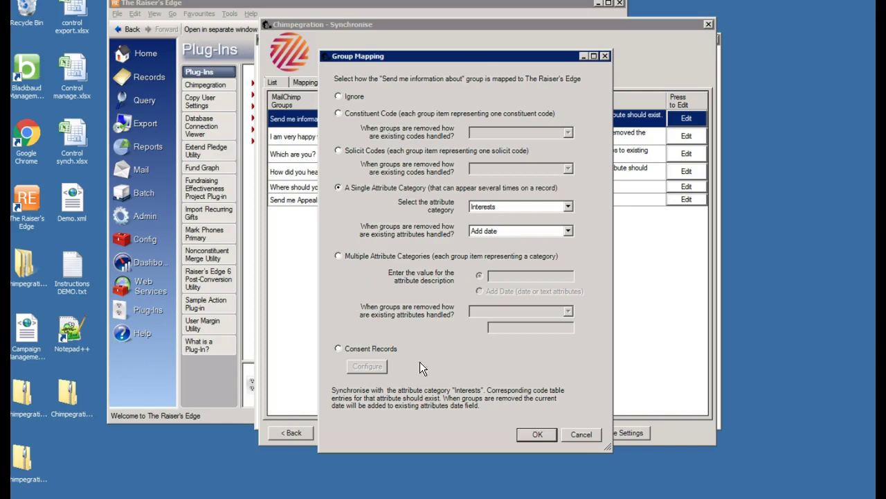
click(540, 434)
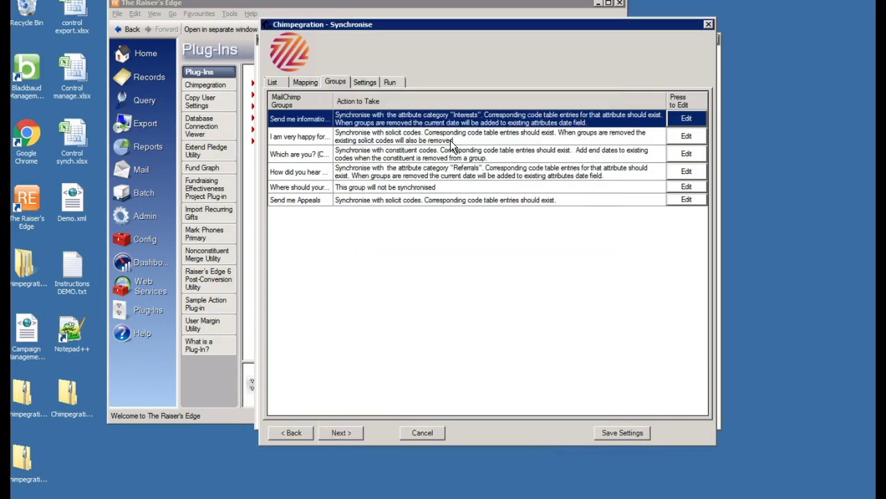
Review the synchronisation settings for code tables, email addresses, added subscribers, the mandatory surname and address backup.
click(364, 78)
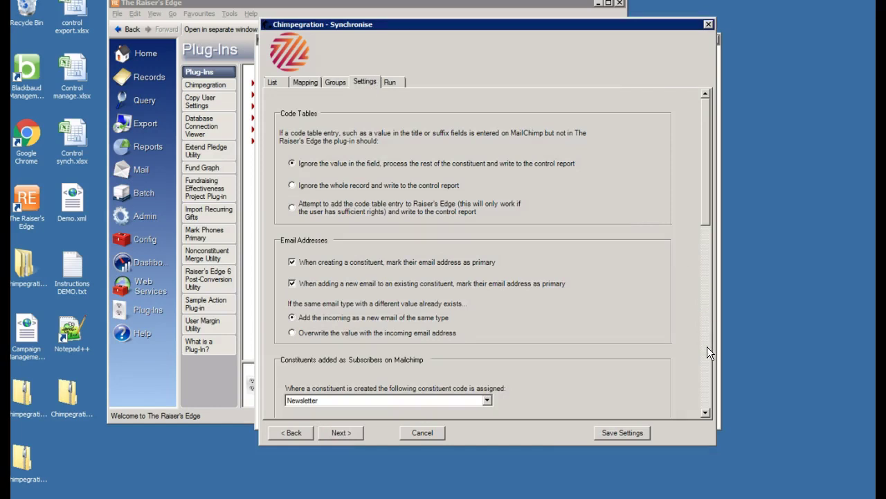
drag(703, 207, 705, 241)
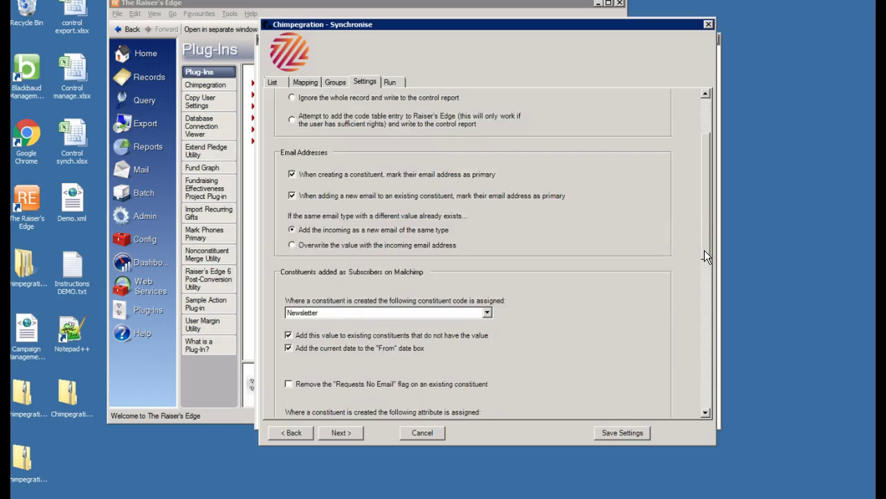
drag(705, 414, 705, 415)
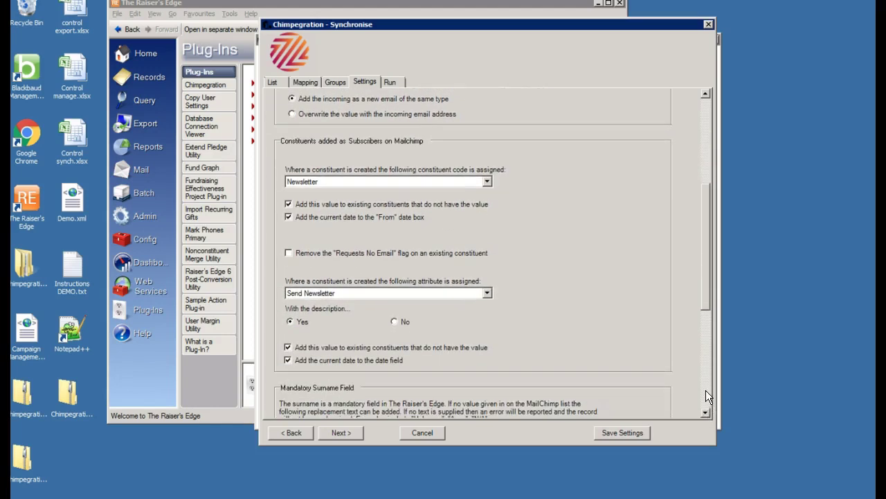
click(706, 390)
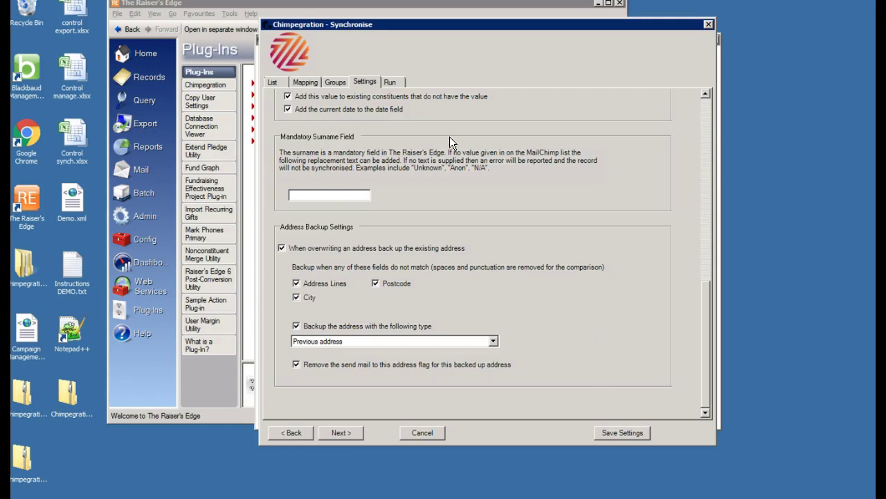
Set this run to synchronise records changed from 08/01/2016 instead of those changed since the last run.
click(388, 81)
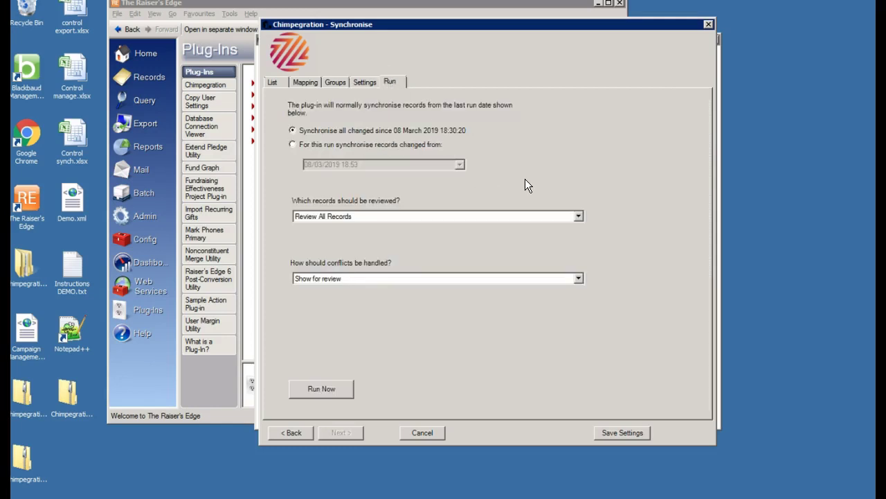
click(293, 144)
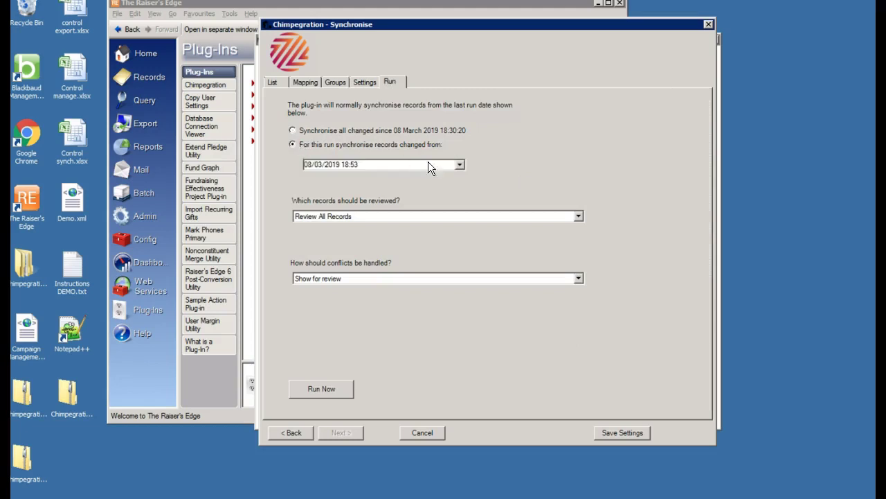
click(458, 165)
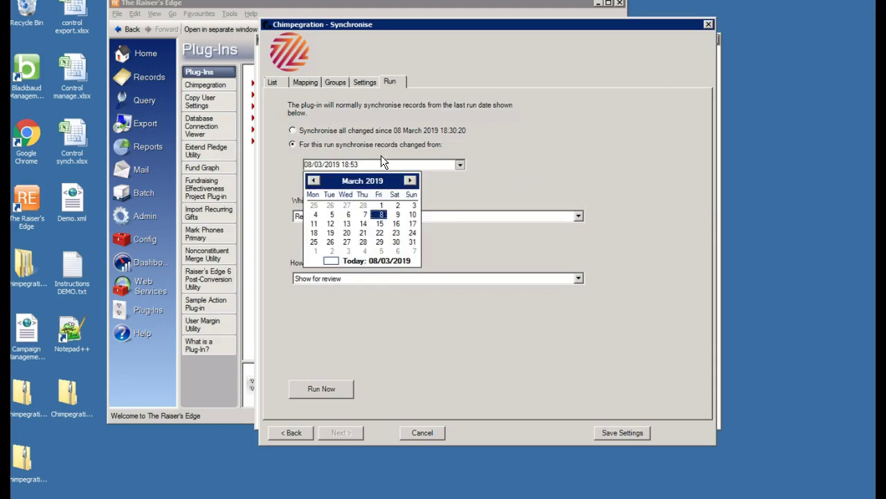
click(354, 180)
click(313, 179)
click(314, 180)
click(314, 179)
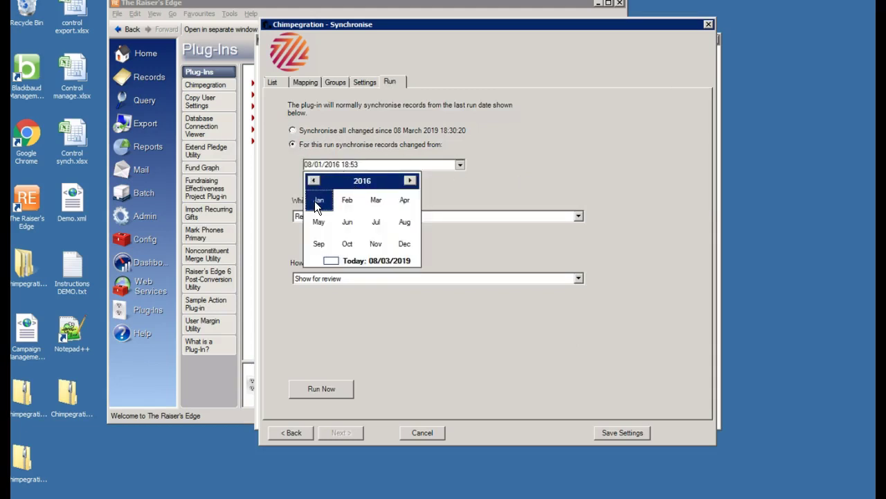
click(318, 200)
click(446, 185)
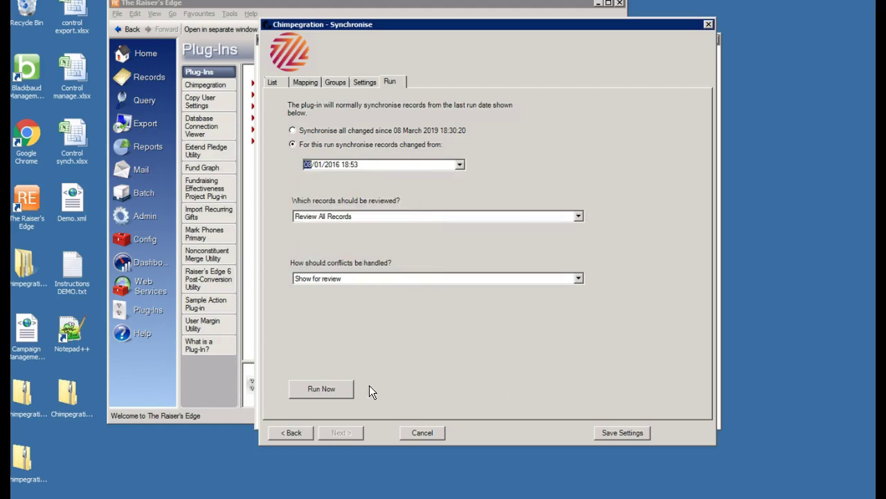
Run the synchronisation and check the action choices for the first record's Email Number, closing the review without processing any records.
click(335, 390)
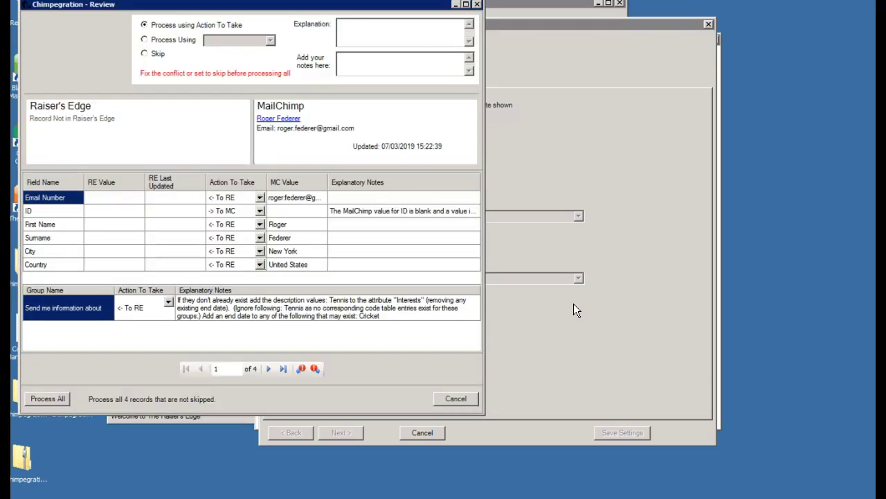
drag(356, 9, 594, 34)
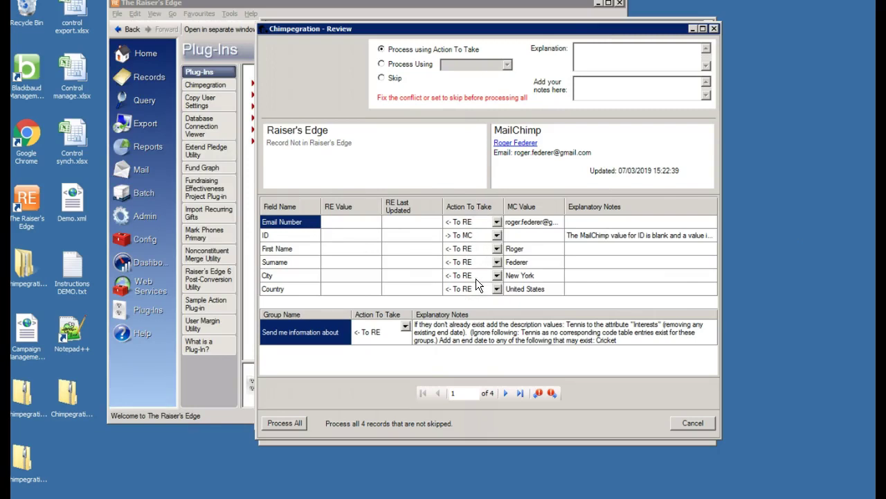
click(496, 222)
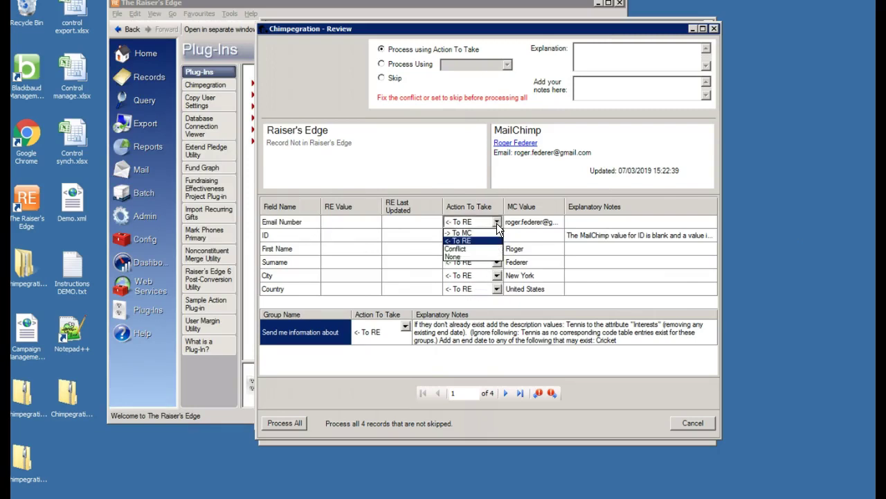
click(497, 223)
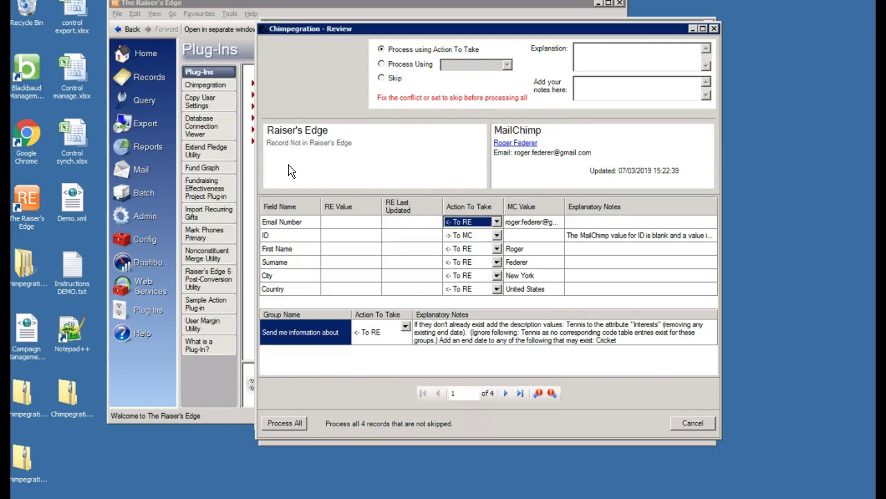
click(715, 29)
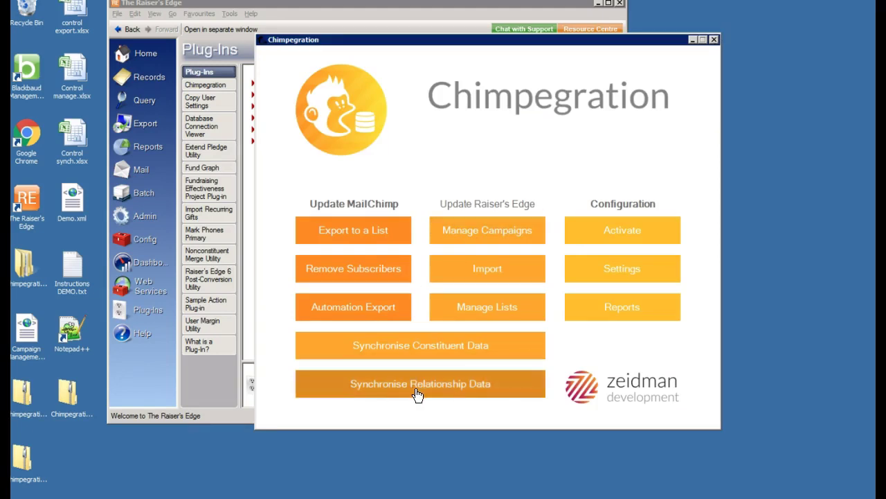